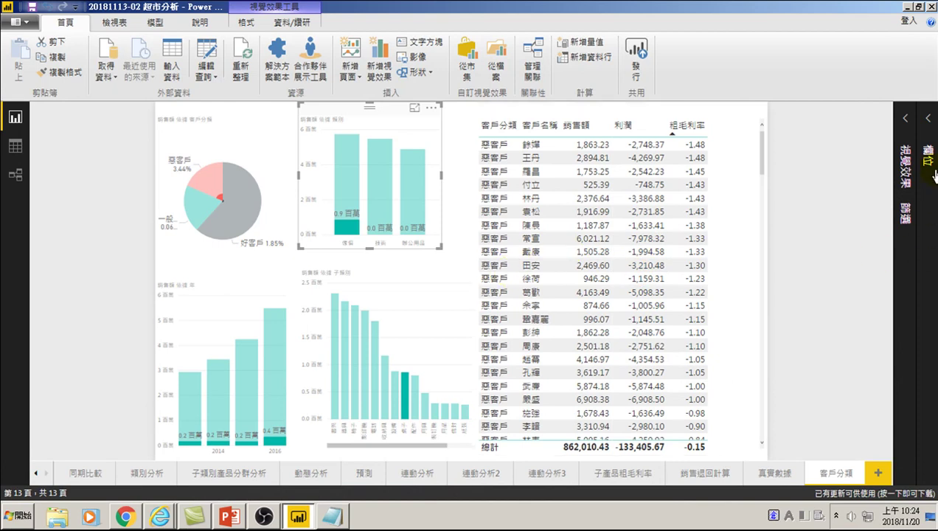
Step: Expand the Fields and Visualizations panes, list the 訂單 table's fields, and try the 惡客戶 pie filter
left_click(929, 118)
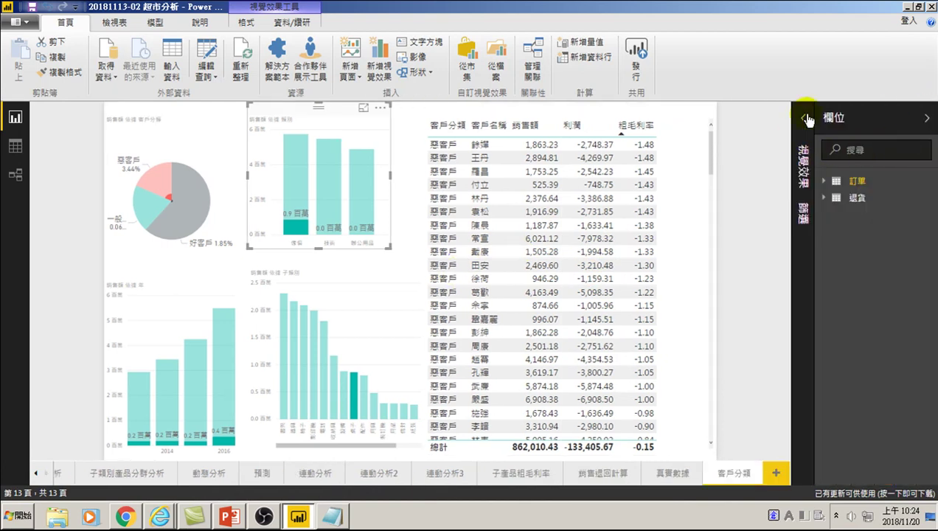
left_click(803, 118)
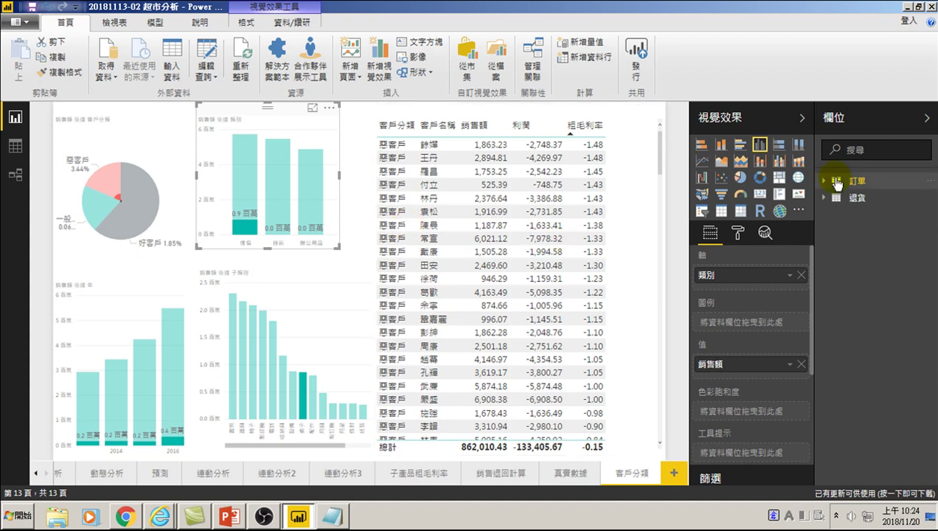
left_click(822, 181)
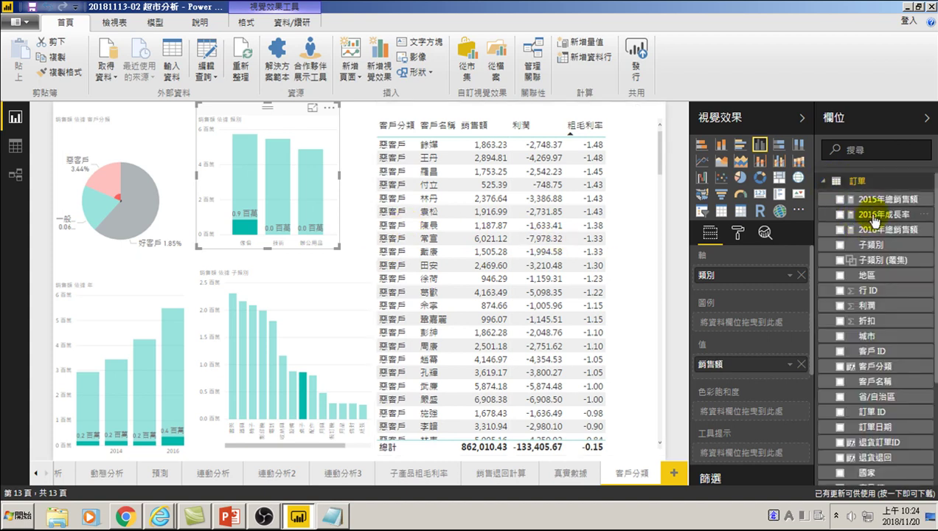
left_click(109, 188)
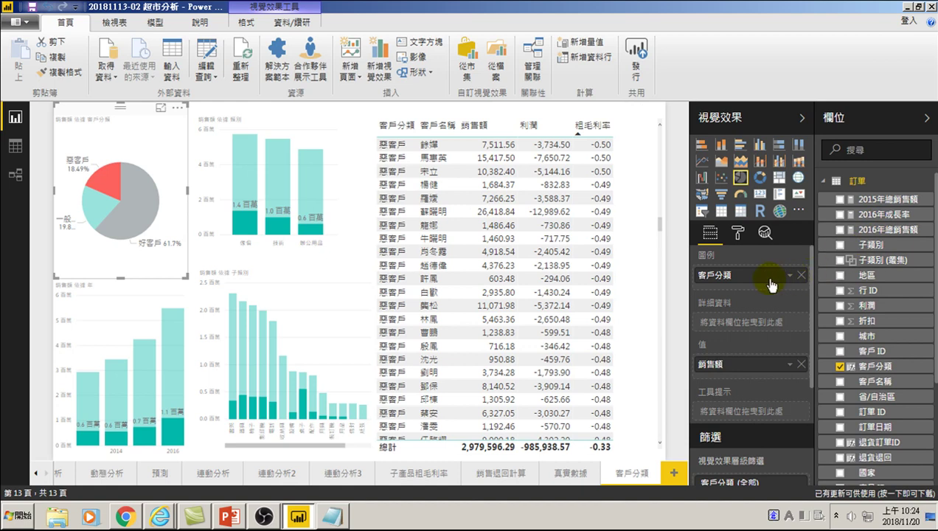
left_click(334, 194)
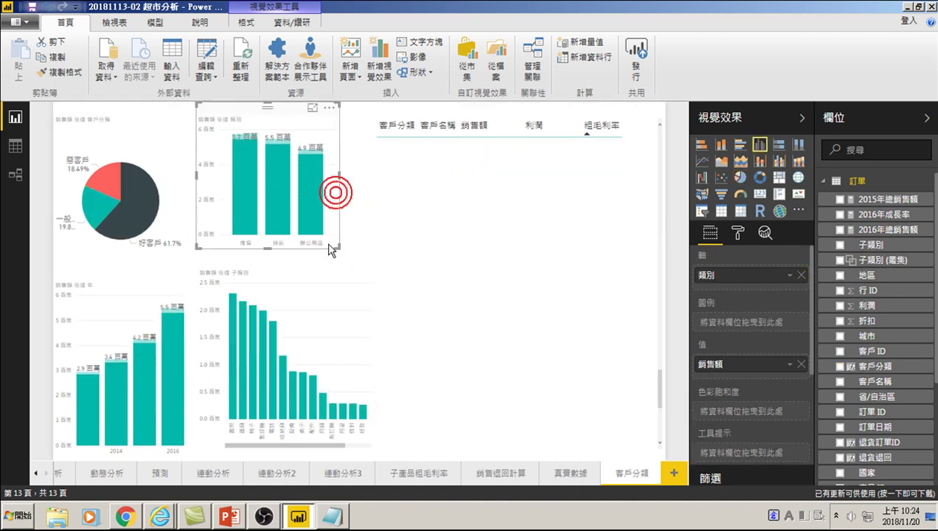
Step: Make the 子類別 sales bar chart much shorter by dragging its bottom edge up
left_click(272, 267)
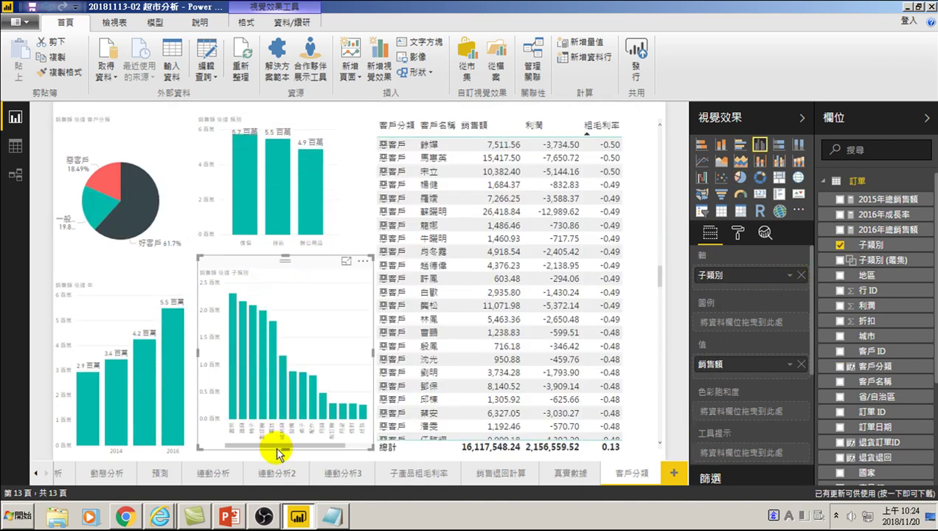
left_click_drag(285, 448, 285, 351)
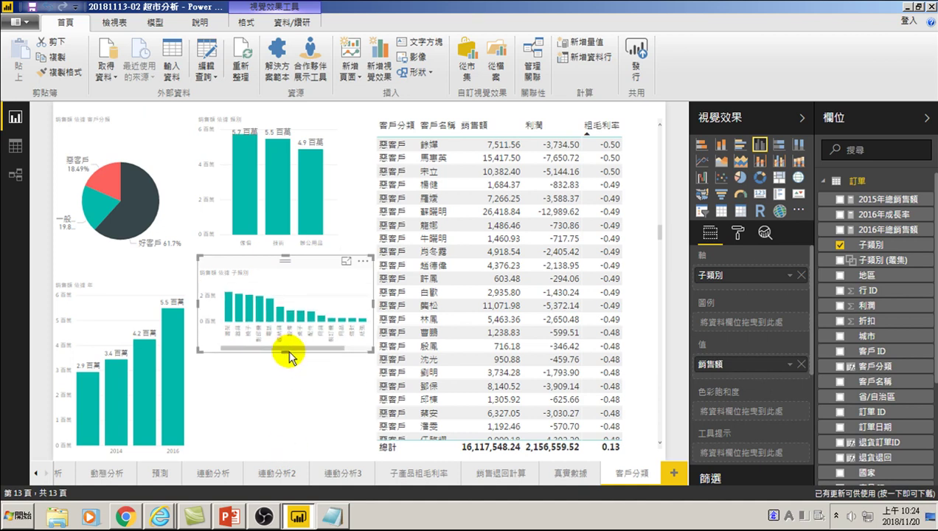
left_click(288, 406)
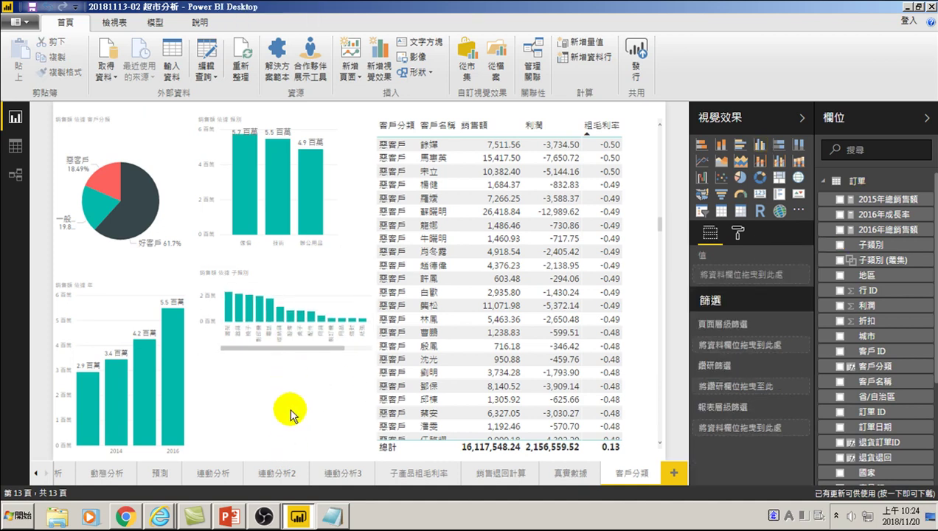
Step: Add an empty clustered column chart and place it beneath the 子類別 chart
left_click(757, 144)
mouse_move(175, 153)
left_mouse_down()
mouse_move(308, 328)
mouse_move(275, 338)
left_mouse_up()
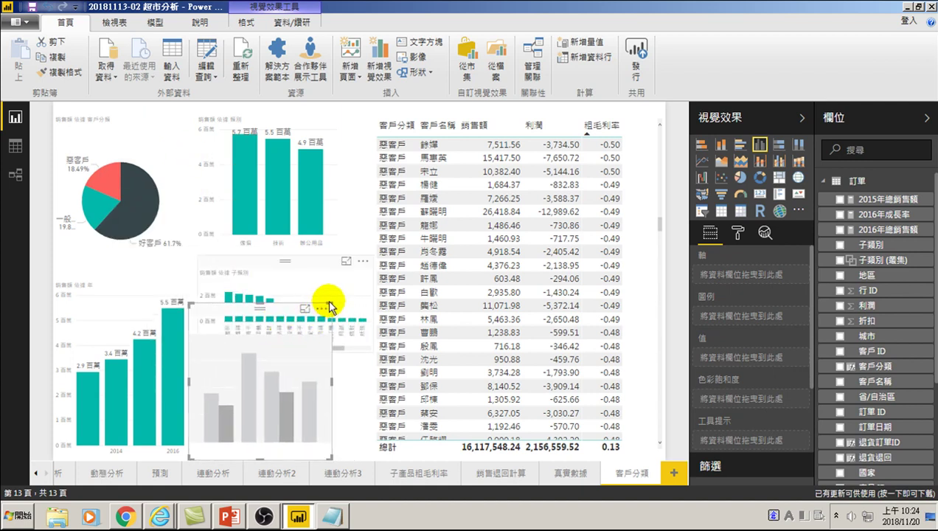
left_click_drag(341, 327, 370, 357)
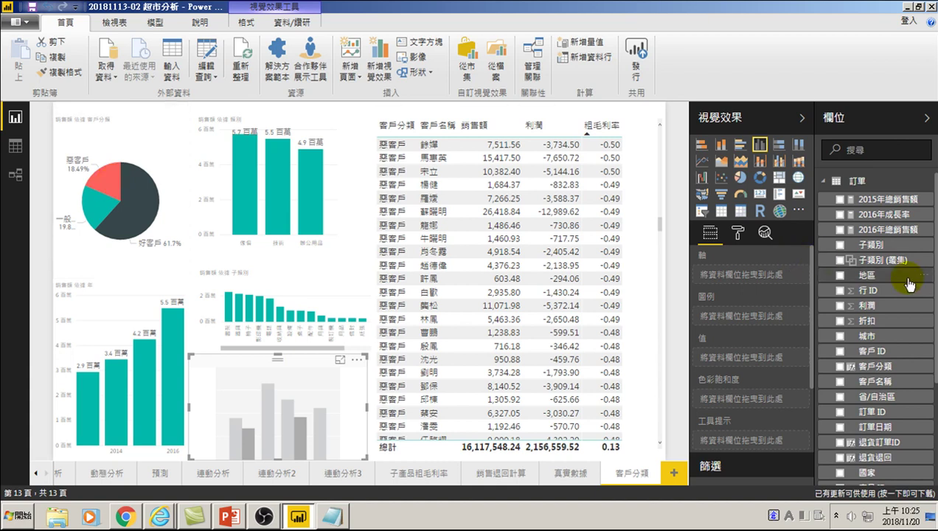
Step: Scroll down the Fields list and drag a field onto the report canvas
scroll(873, 295, "down", 2)
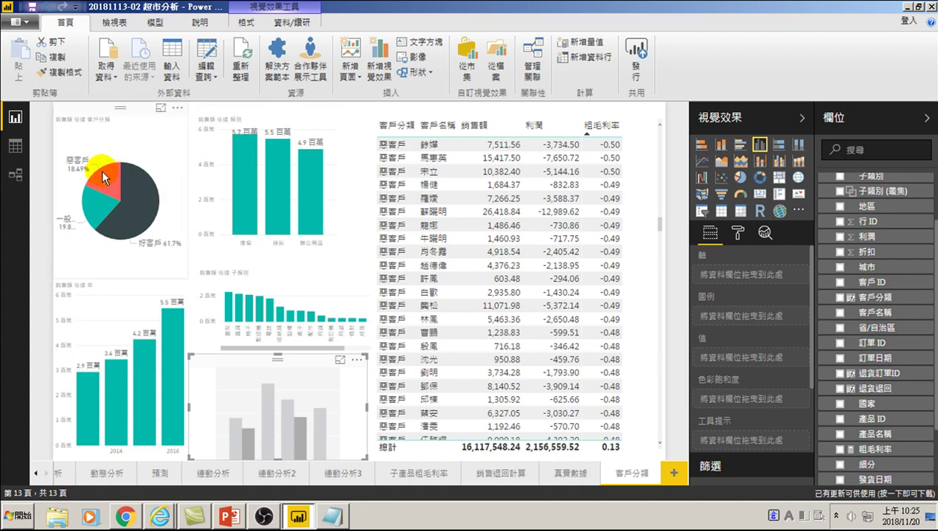
scroll(864, 361, "down", 2)
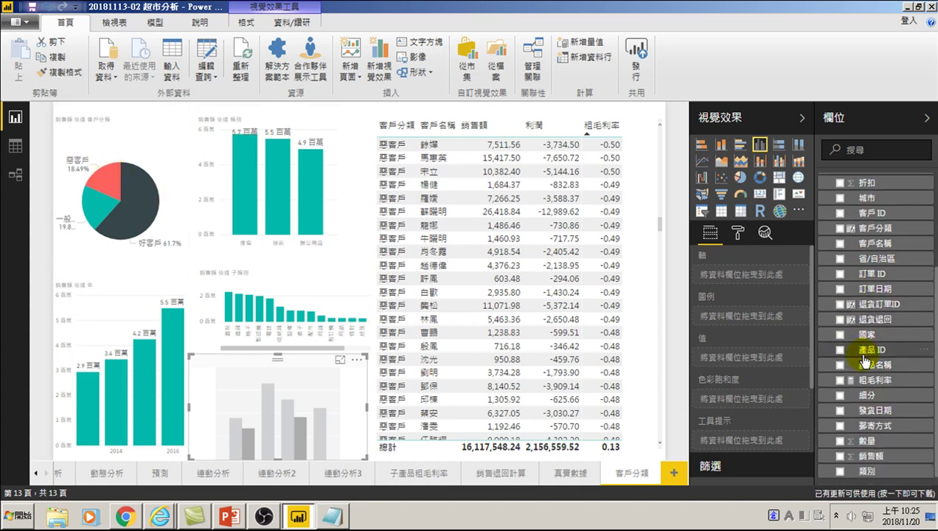
scroll(869, 360, "down", 1)
left_click_drag(868, 361, 298, 279)
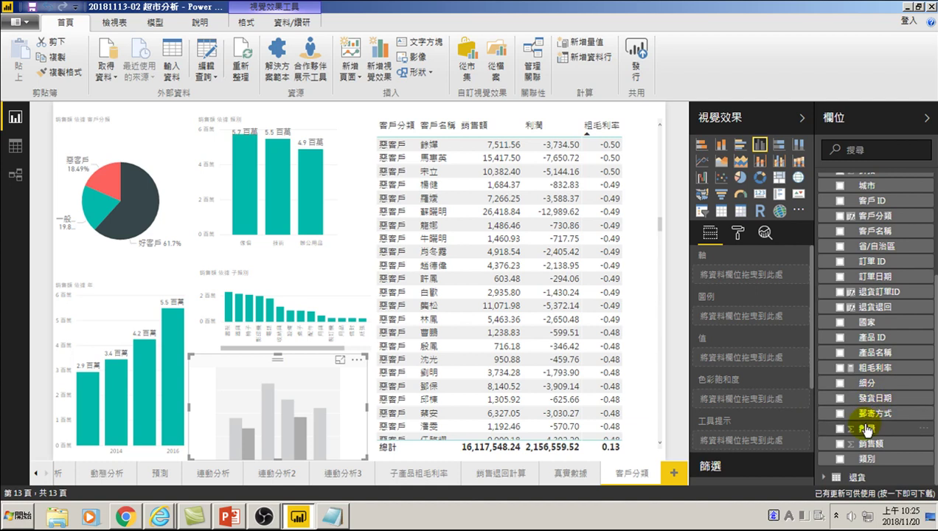
Step: Plot 銷售額 by 退貨退回 in the new chart, test the pie's 惡客戶 filter, and open its formatting
left_click(840, 308)
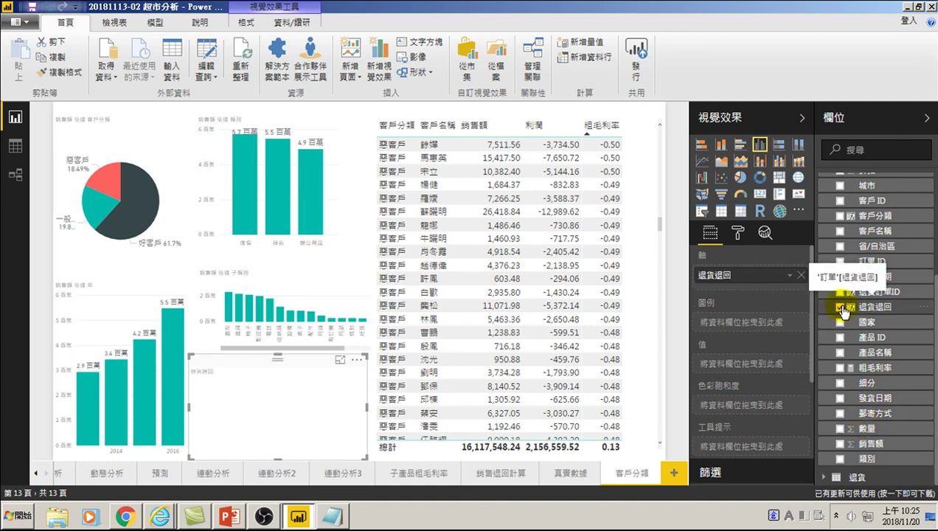
left_click(840, 444)
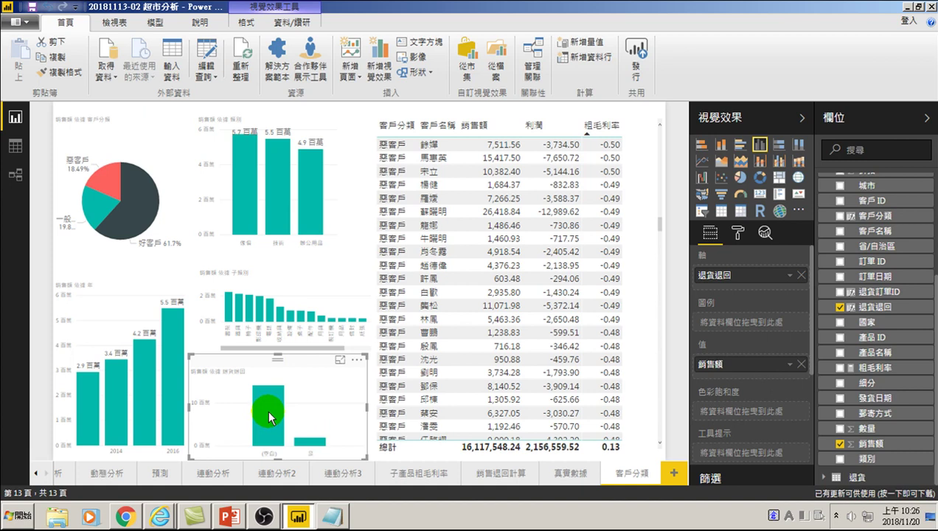
left_click(116, 193)
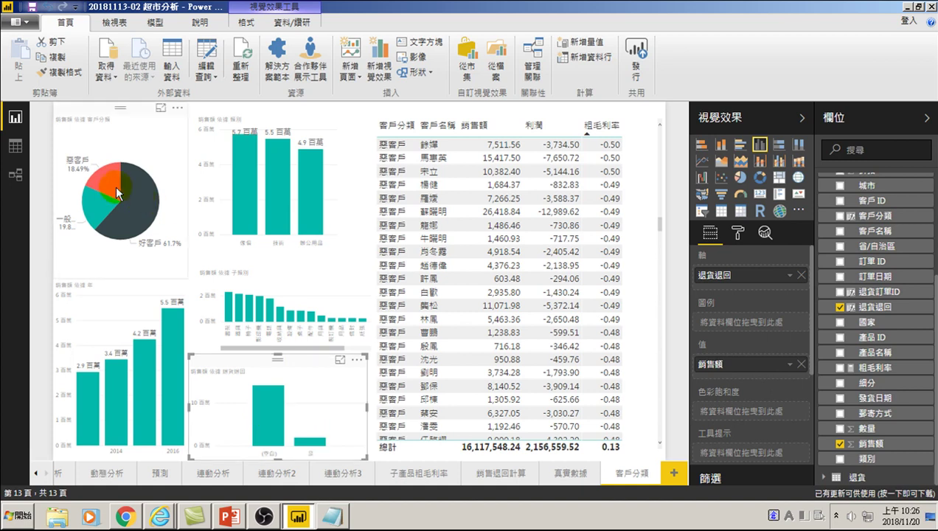
left_click(106, 179)
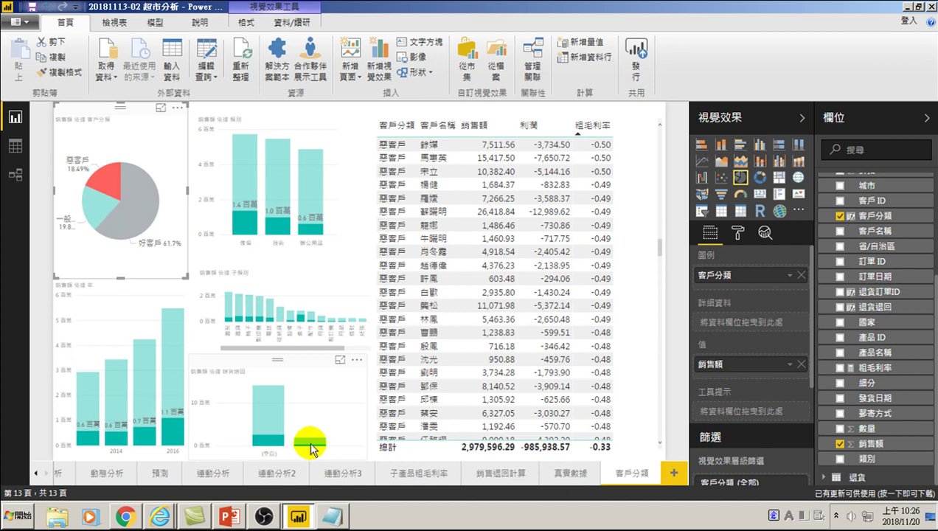
left_click(302, 389)
left_click(740, 233)
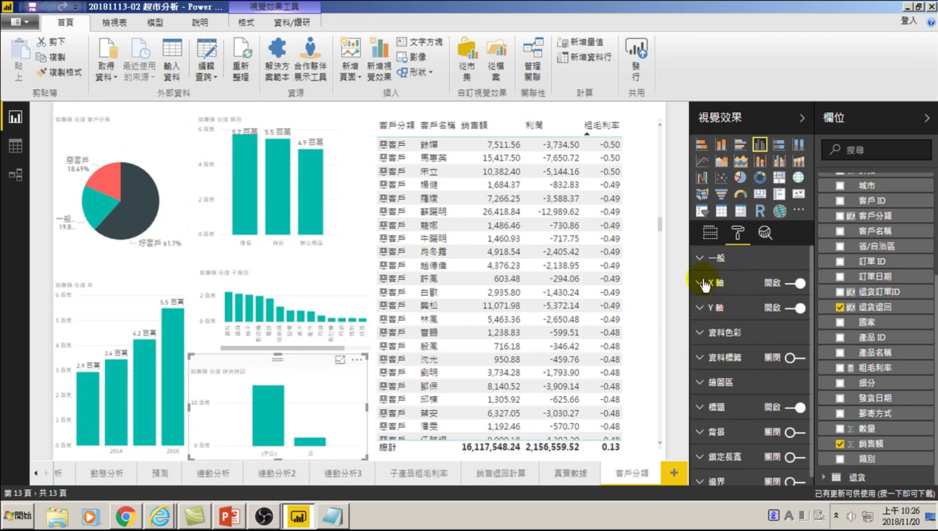
Step: Turn on data labels so the return-status bars show 14 百萬 and 2 百萬, then open the 銷售額 field's options
left_click(791, 358)
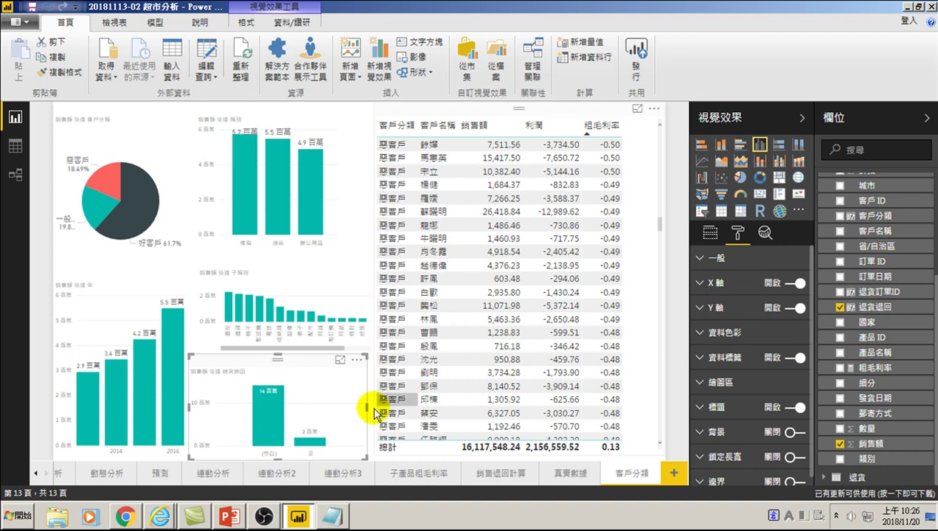
left_click(710, 235)
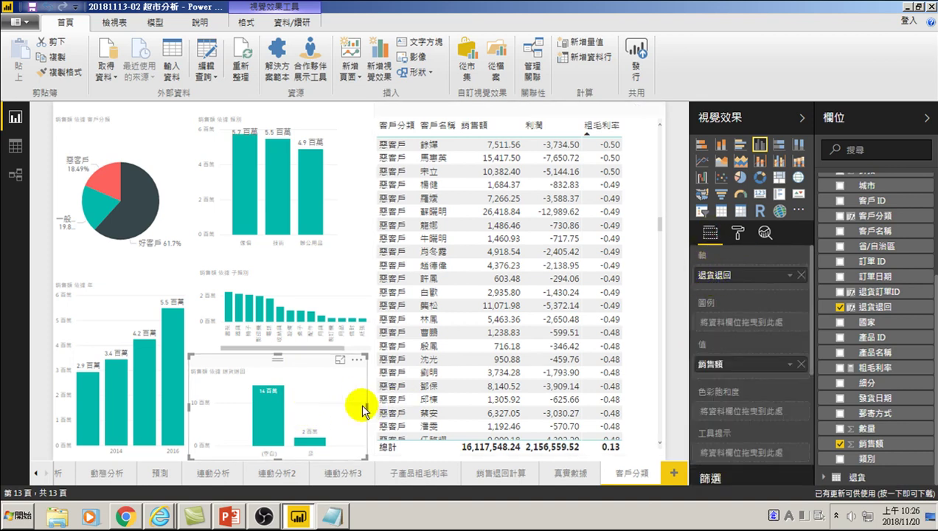
left_click(789, 365)
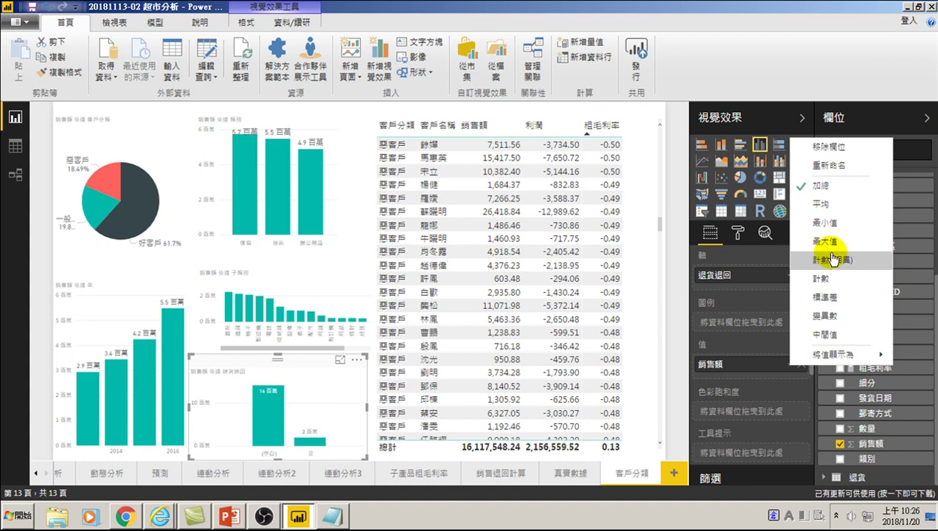
mouse_move(834, 354)
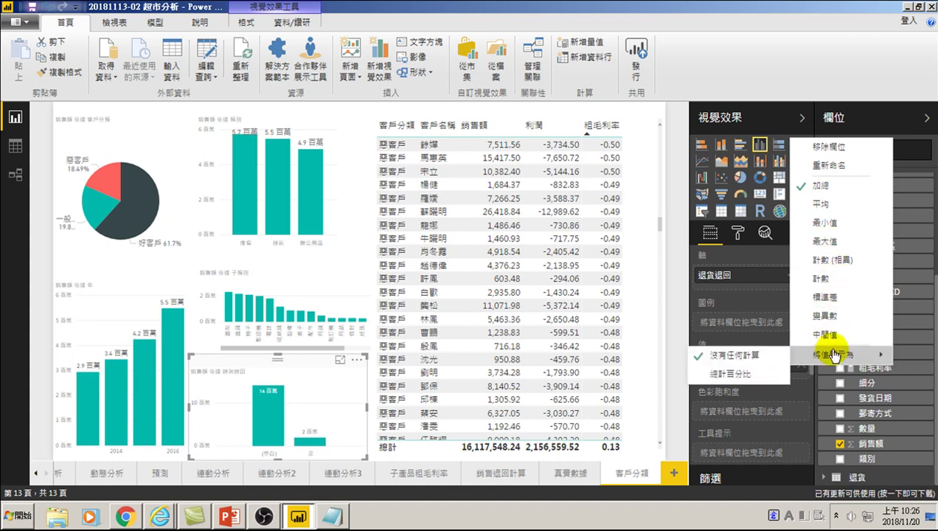
left_click(730, 373)
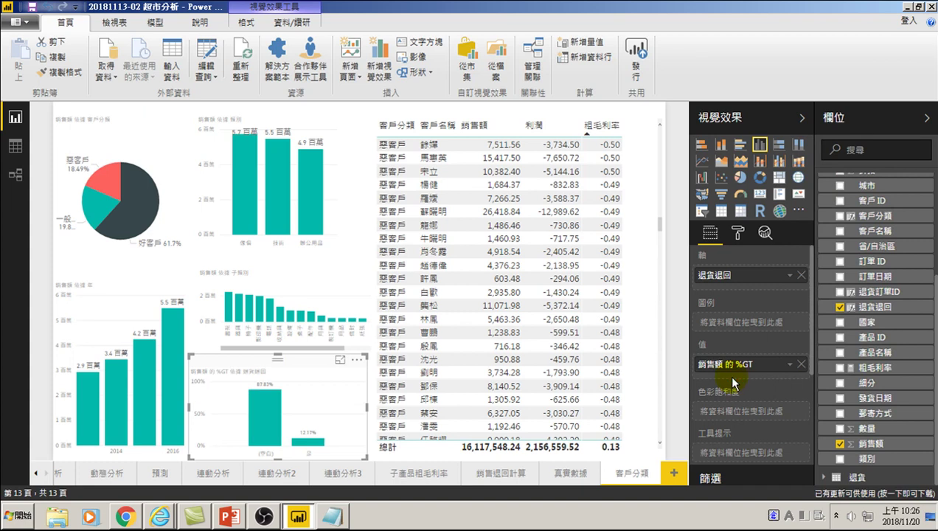
left_click(105, 178)
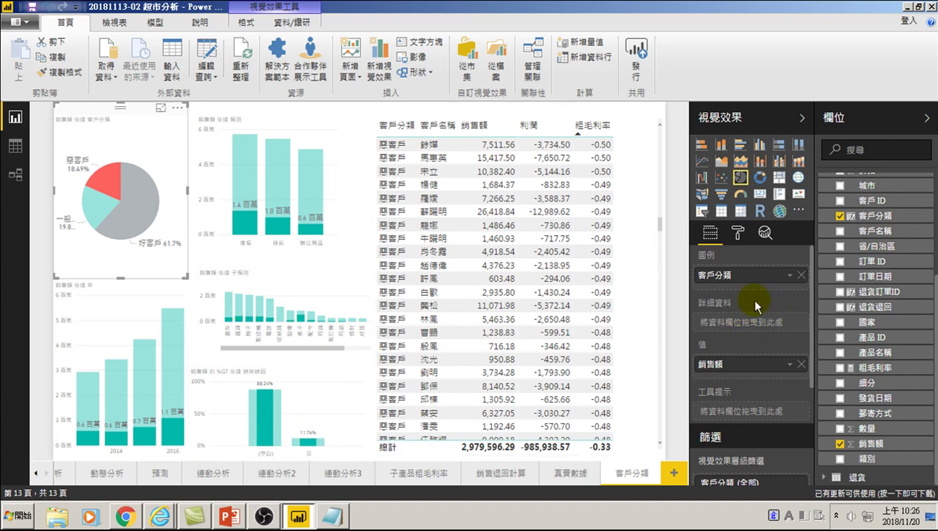
left_click(790, 365)
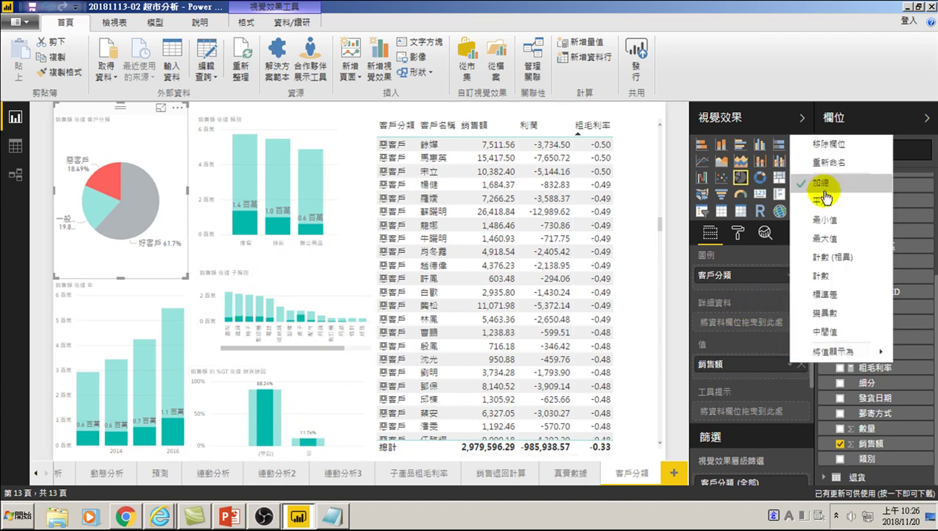
mouse_move(811, 351)
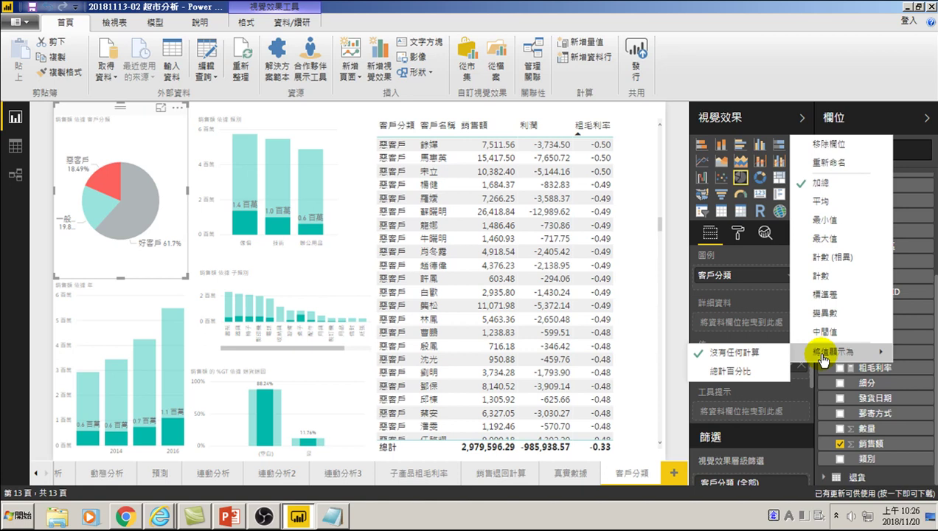
left_click(723, 352)
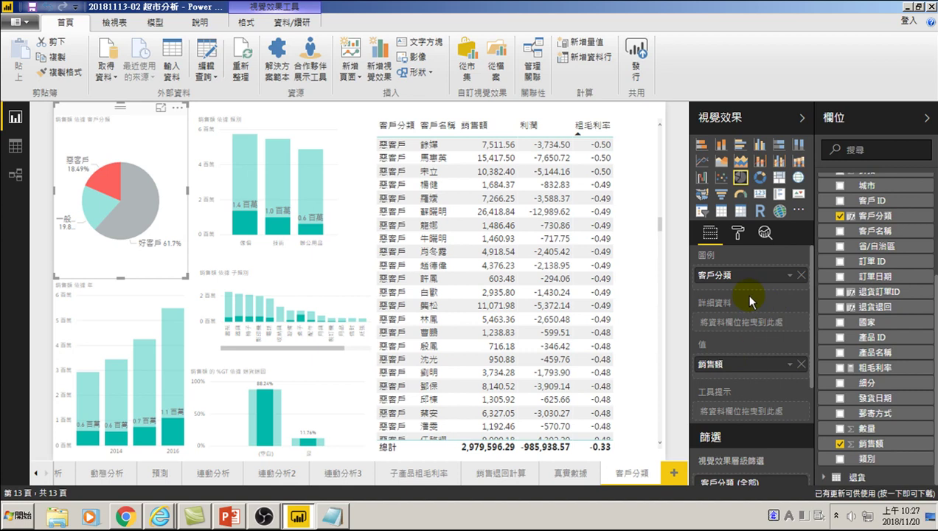
left_click(335, 386)
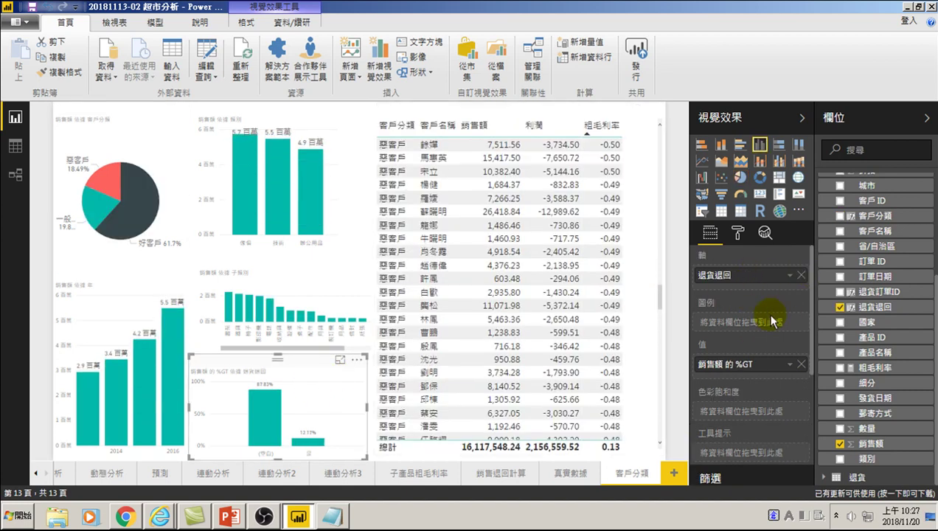
left_click(789, 364)
mouse_move(822, 356)
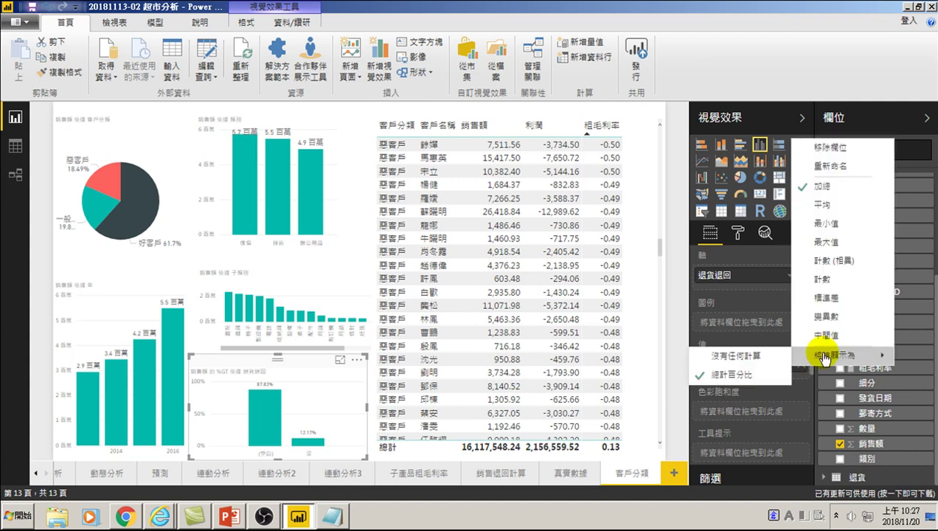
left_click(726, 355)
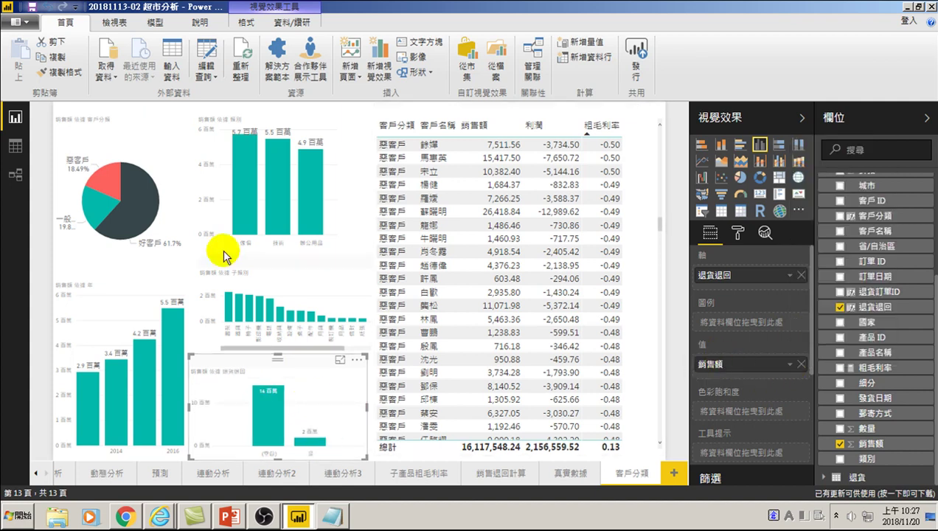
Step: Switch the pie filter between 好客戶 and 惡客戶, ending on 惡客戶 so the return-status chart highlights that segment
left_click(106, 180)
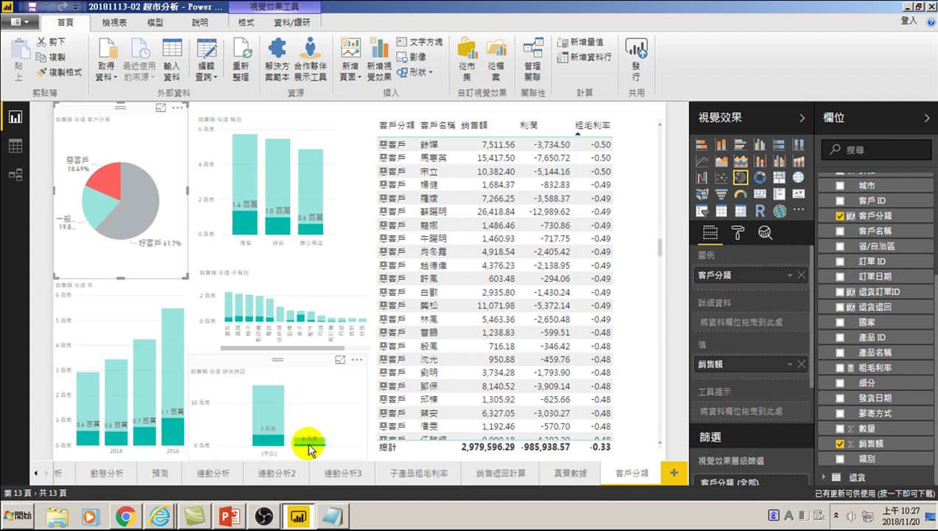
left_click(142, 214)
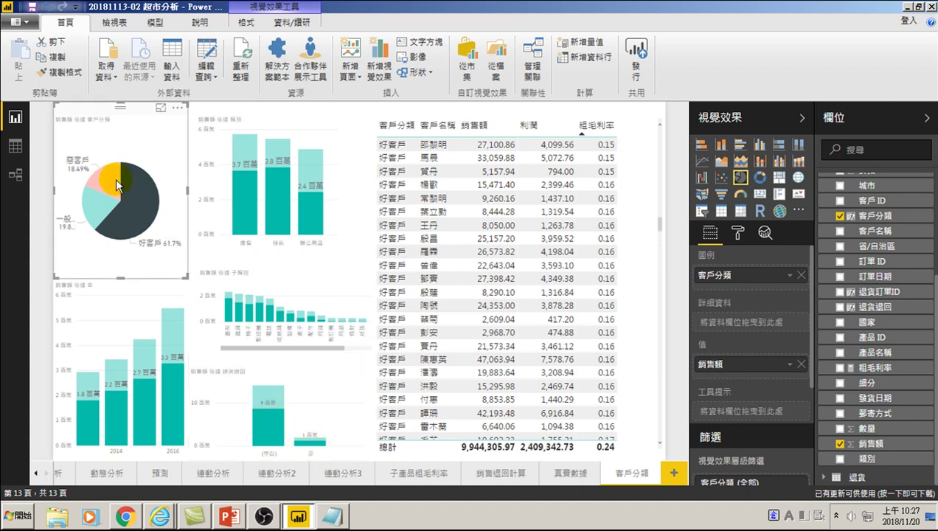
left_click(112, 179)
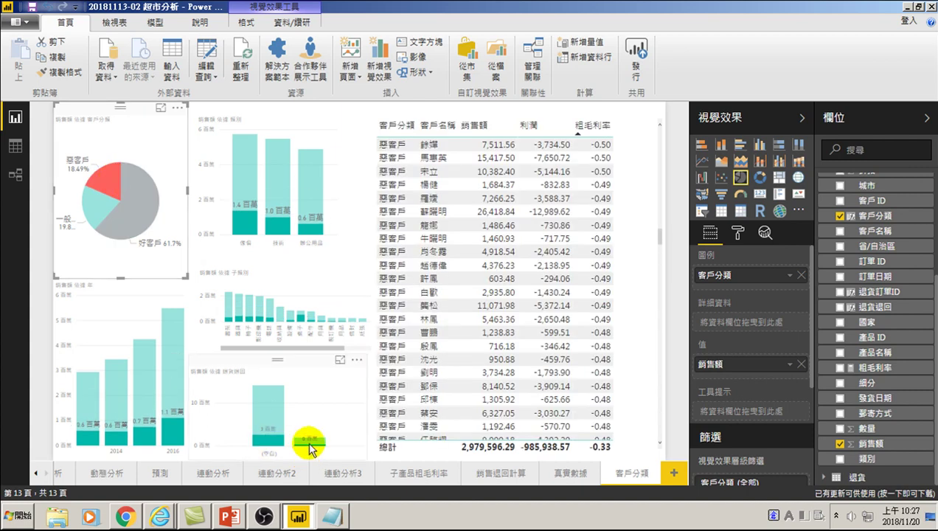
left_click(109, 208)
left_click(295, 441)
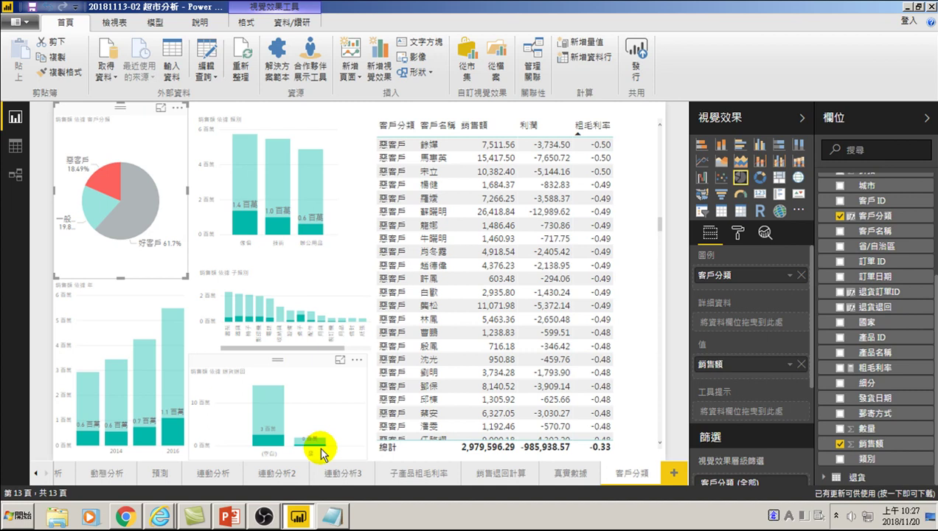
left_click(108, 180)
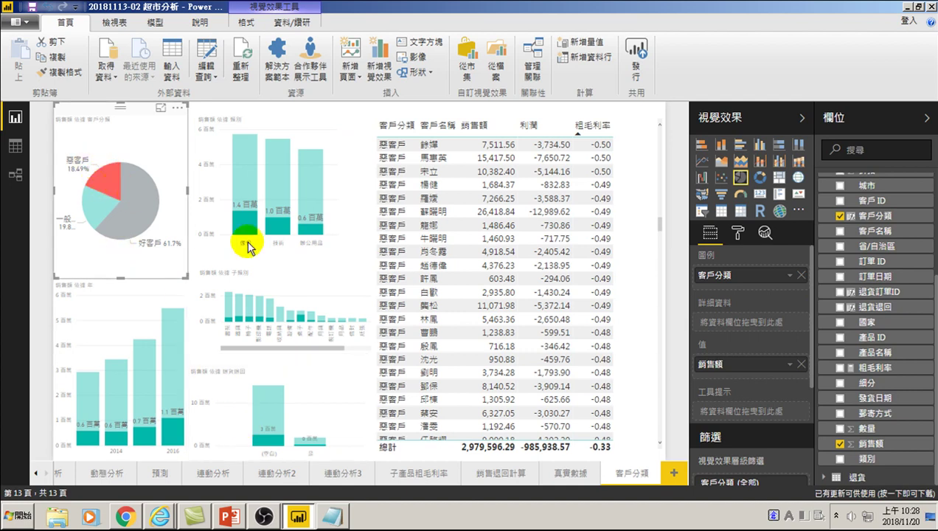
scroll(868, 280, "up", 3)
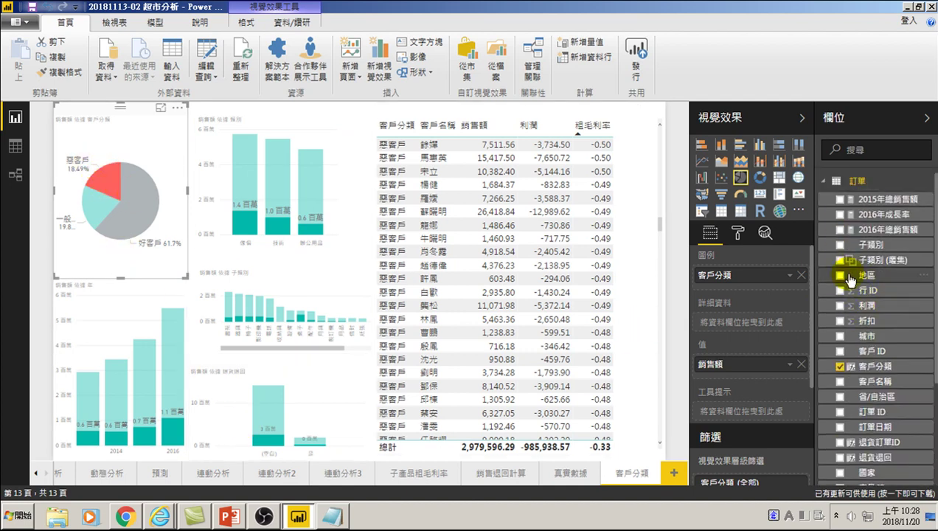